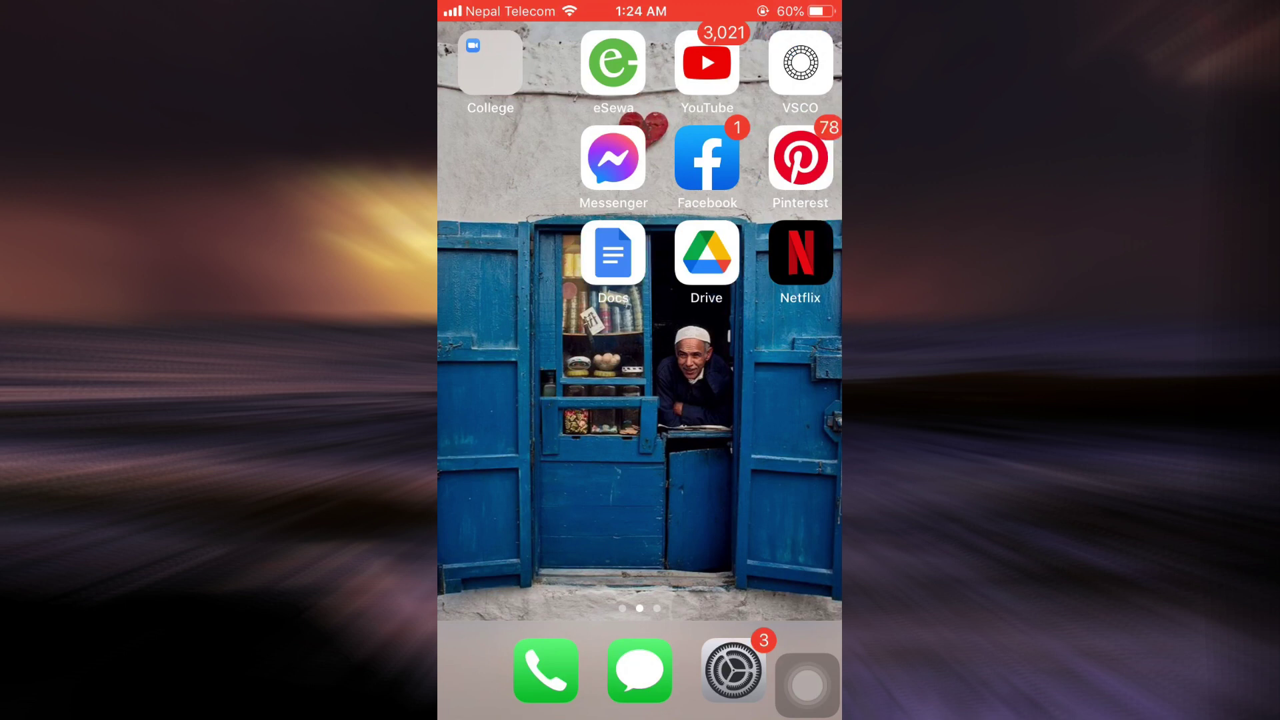
Launch the browser from the home-screen folder with Netflix loaded and open Netflix's navigation menu
{"action": "left_click_drag", "start_coordinate": [500, 400], "coordinate": [761, 401]}
{"action": "left_click", "coordinate": [707, 63]}
{"action": "left_click", "coordinate": [535, 258]}
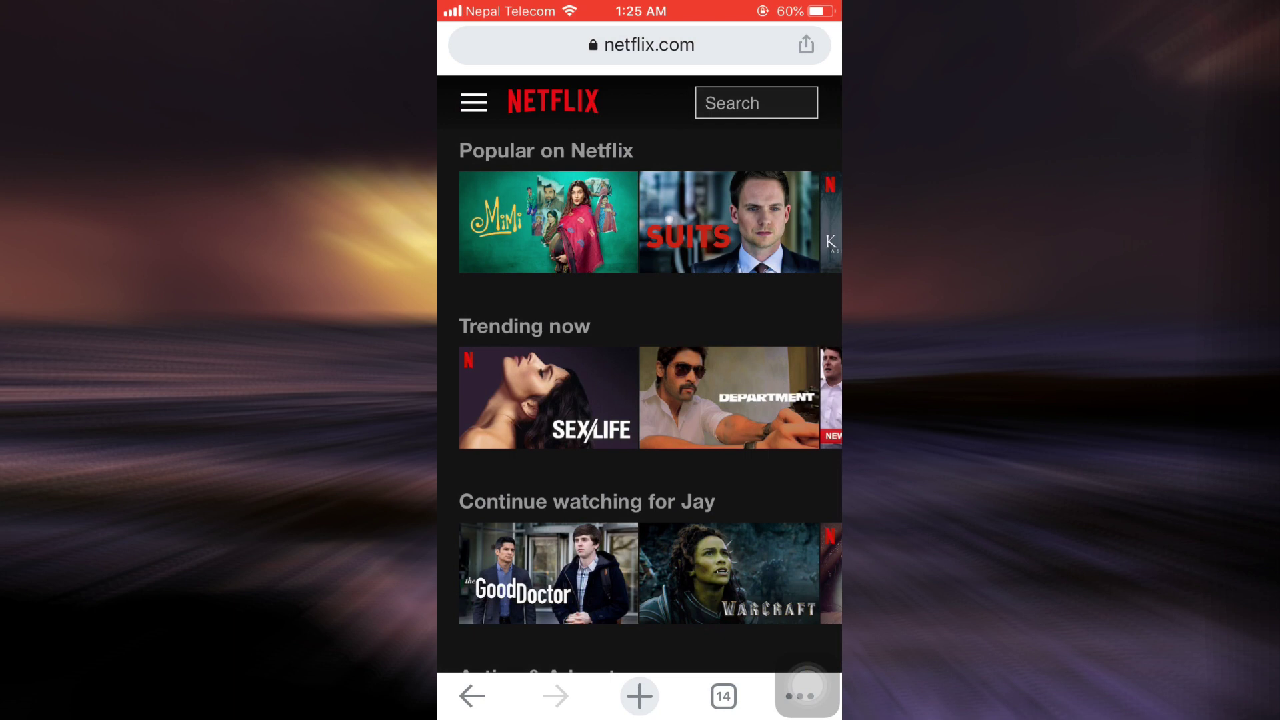
{"action": "left_click", "coordinate": [474, 102]}
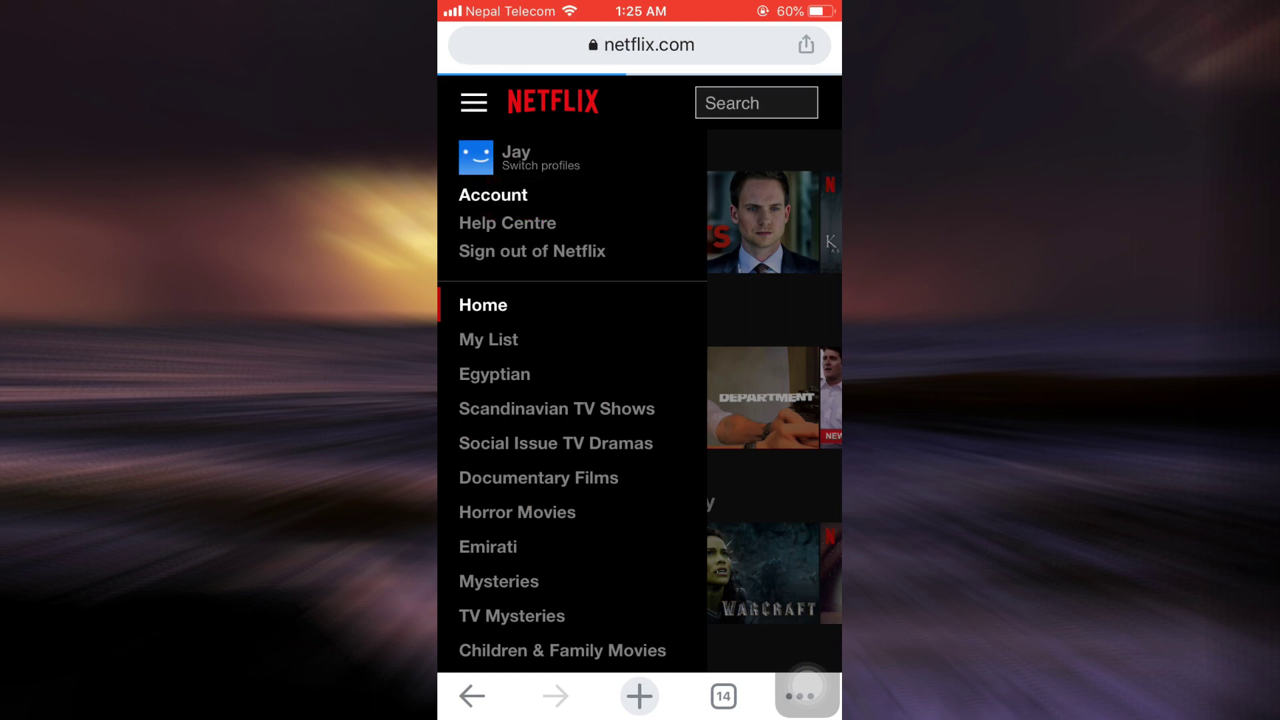
Go to Account settings, then to the Change billing day page showing billing on the 26th
{"action": "left_click", "coordinate": [559, 582]}
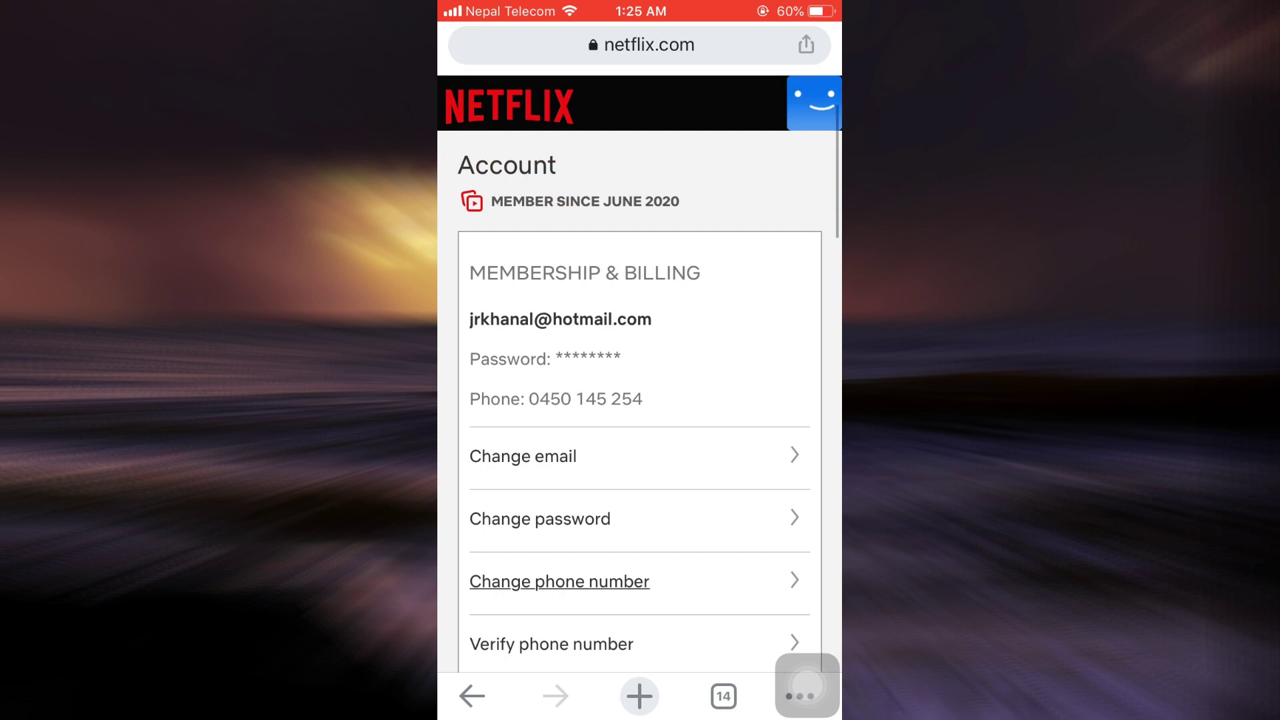
{"action": "scroll", "coordinate": [641, 400], "scroll_direction": "down", "scroll_amount": 10}
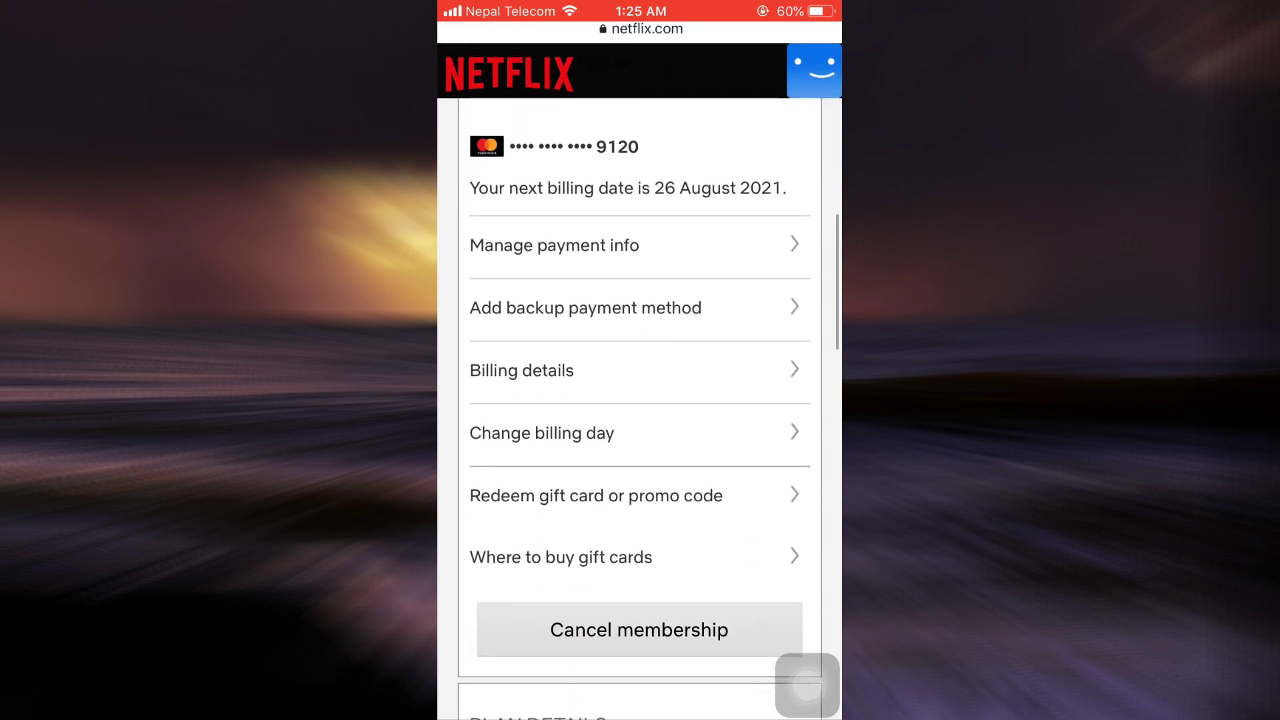
{"action": "left_click", "coordinate": [541, 423]}
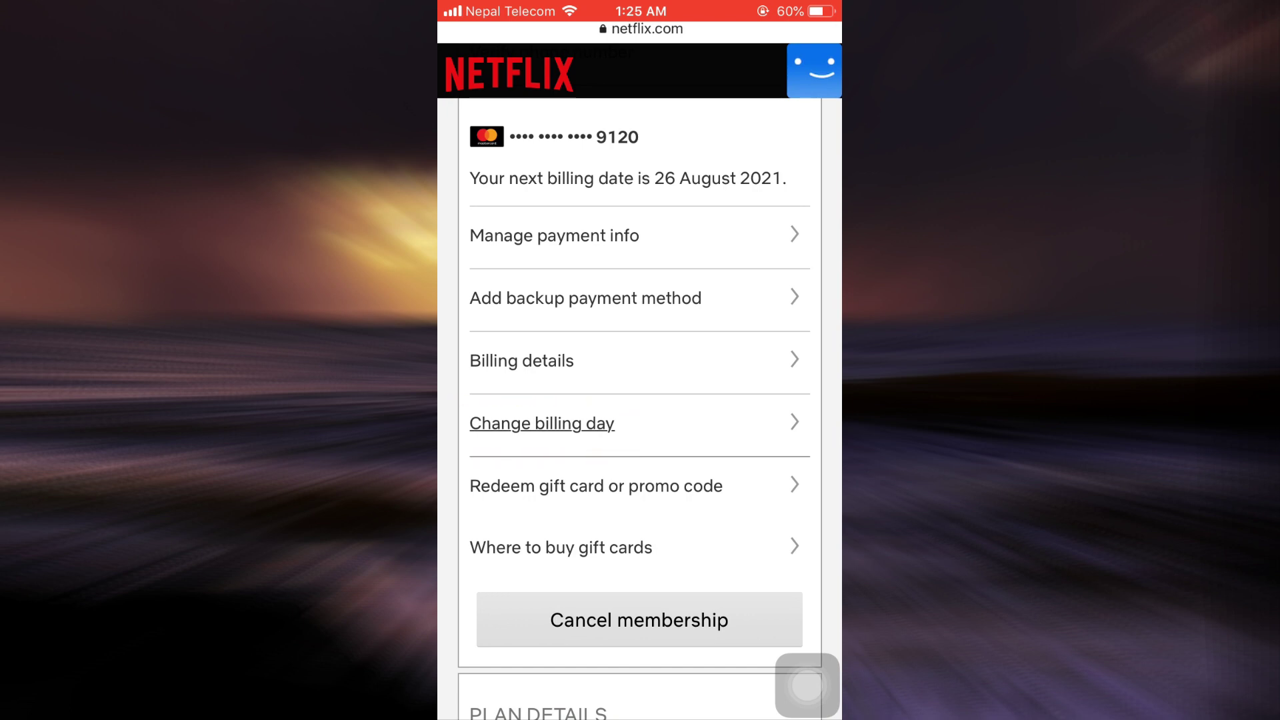
{"action": "scroll", "coordinate": [640, 401], "scroll_direction": "up", "scroll_amount": 1}
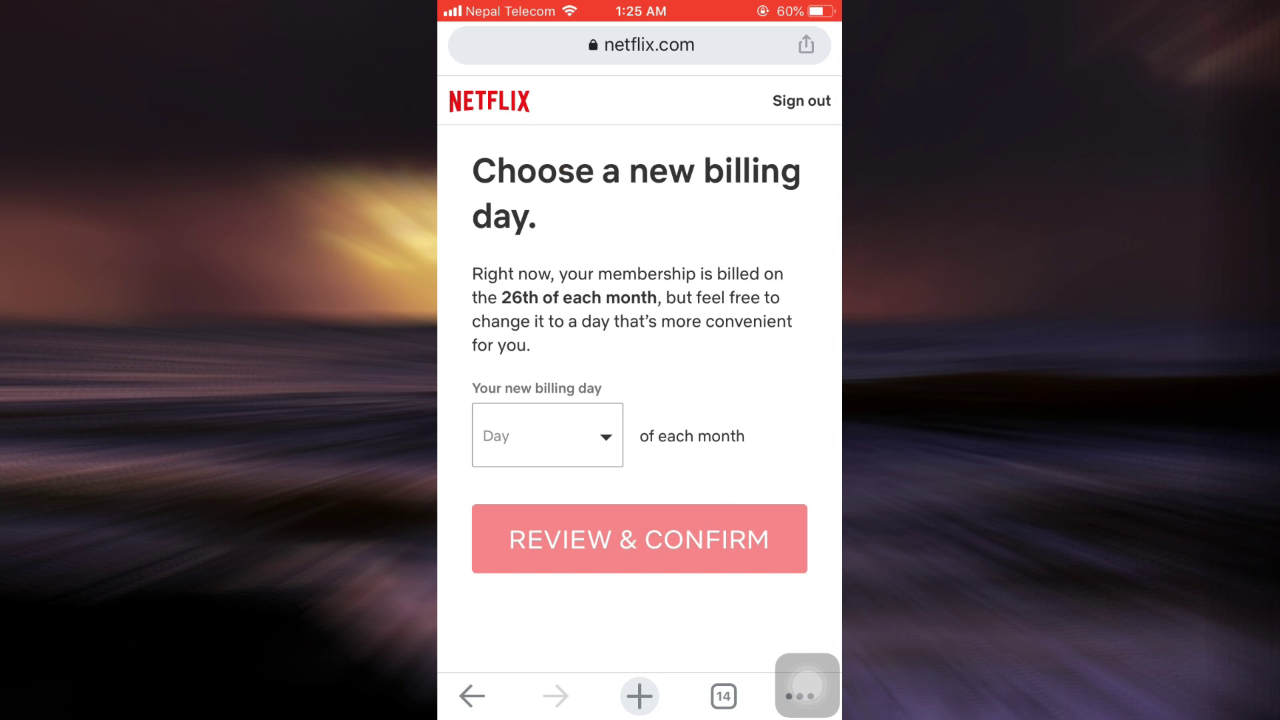
{"action": "left_click", "coordinate": [546, 435]}
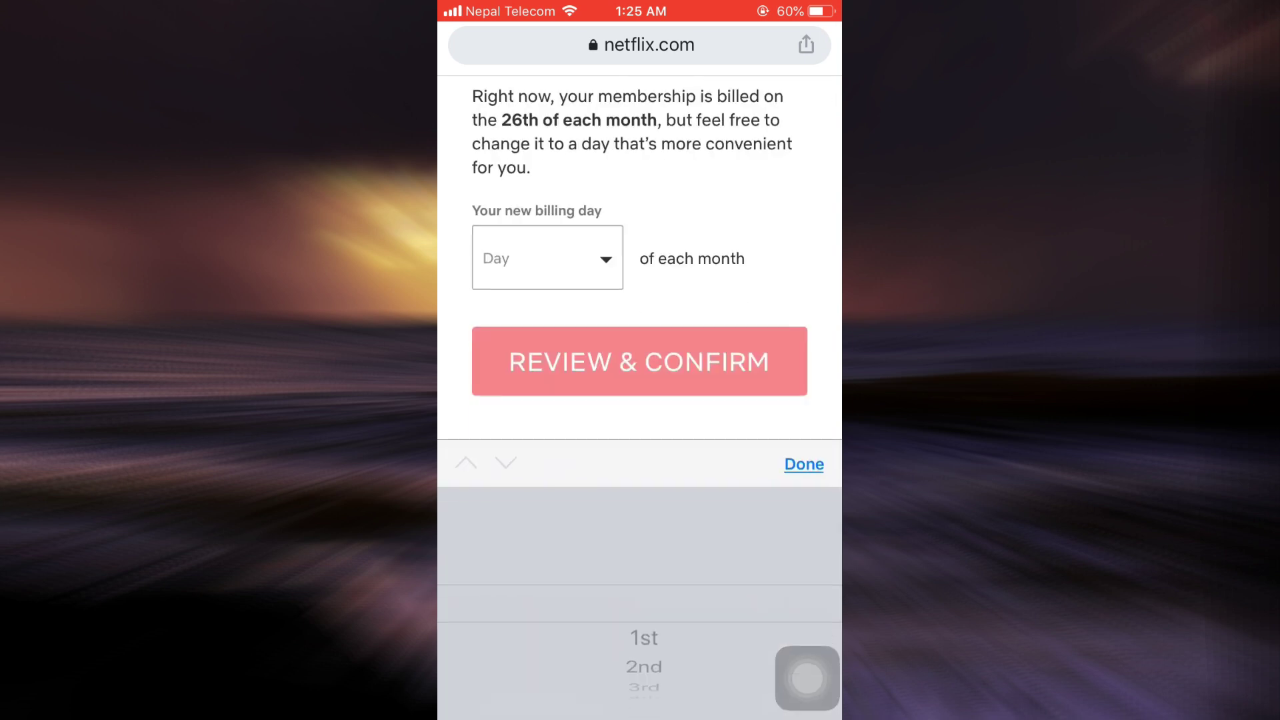
{"action": "mouse_move", "coordinate": [644, 640]}
{"action": "left_mouse_down"}
{"action": "mouse_move", "coordinate": [644, 520]}
{"action": "mouse_move", "coordinate": [644, 680]}
{"action": "left_mouse_up"}
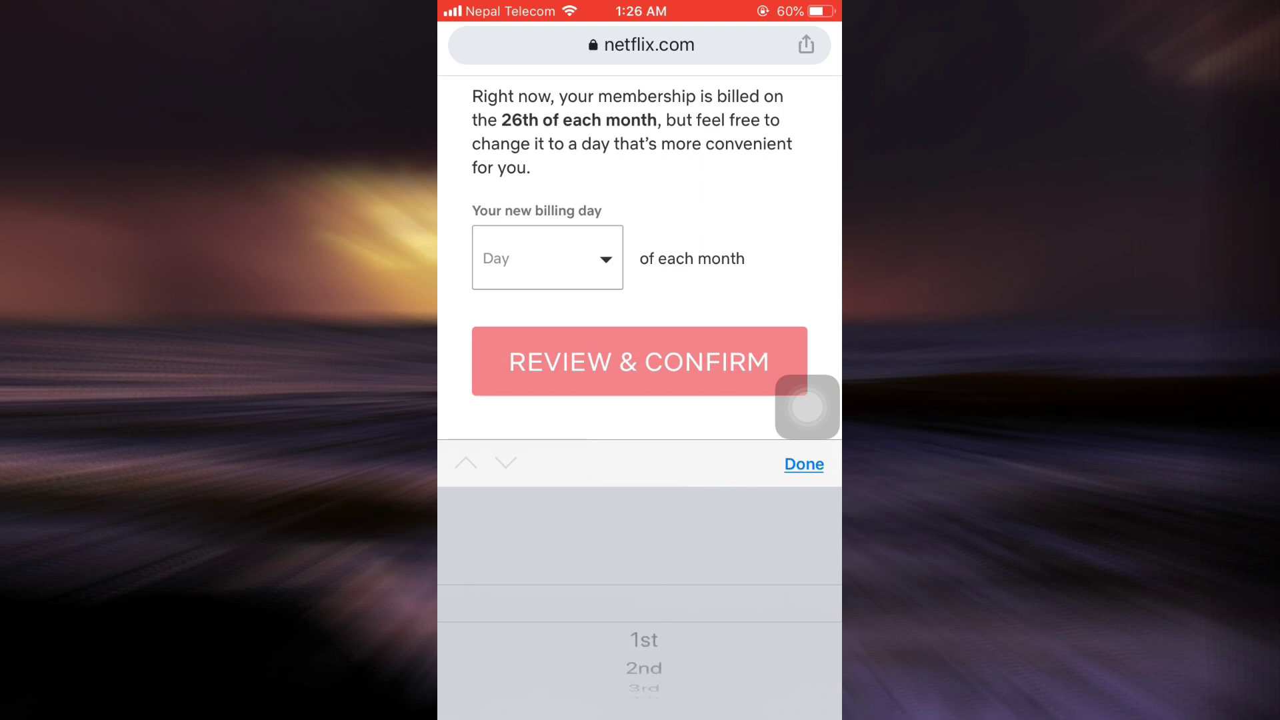
{"action": "left_click", "coordinate": [804, 464]}
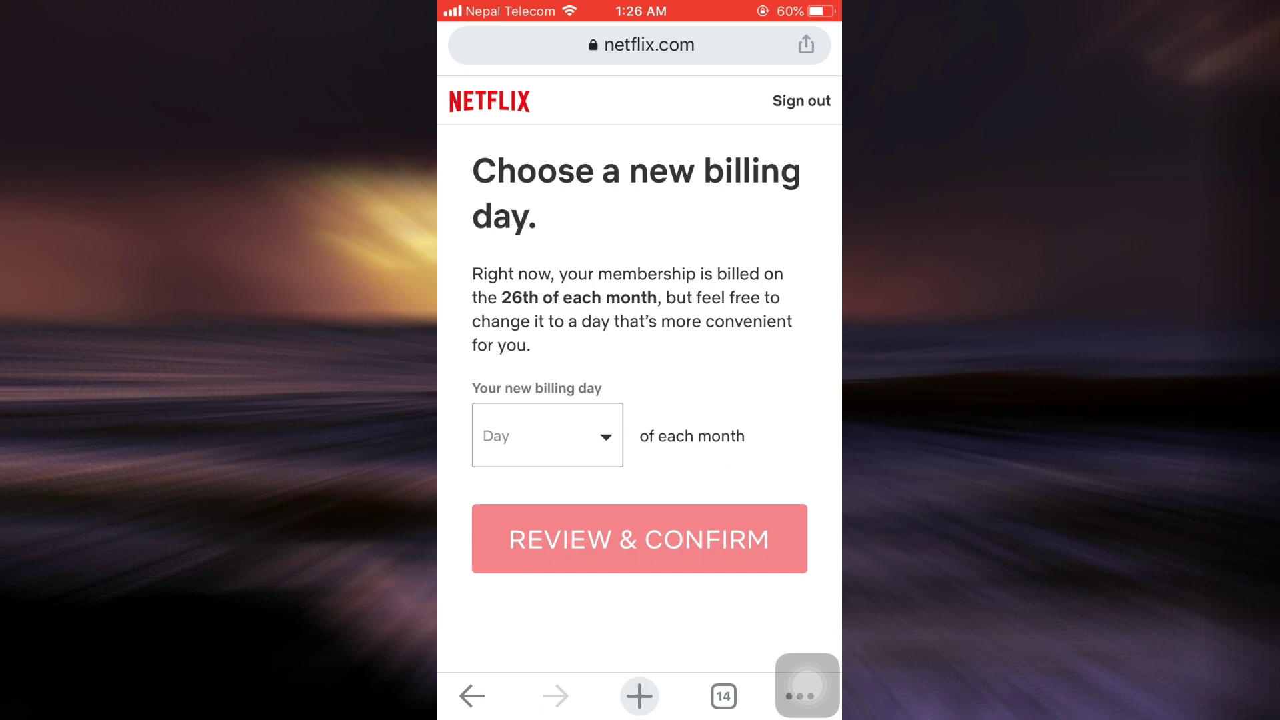
Return to membership and billing and start adding a backup credit or debit card
{"action": "left_click", "coordinate": [471, 697]}
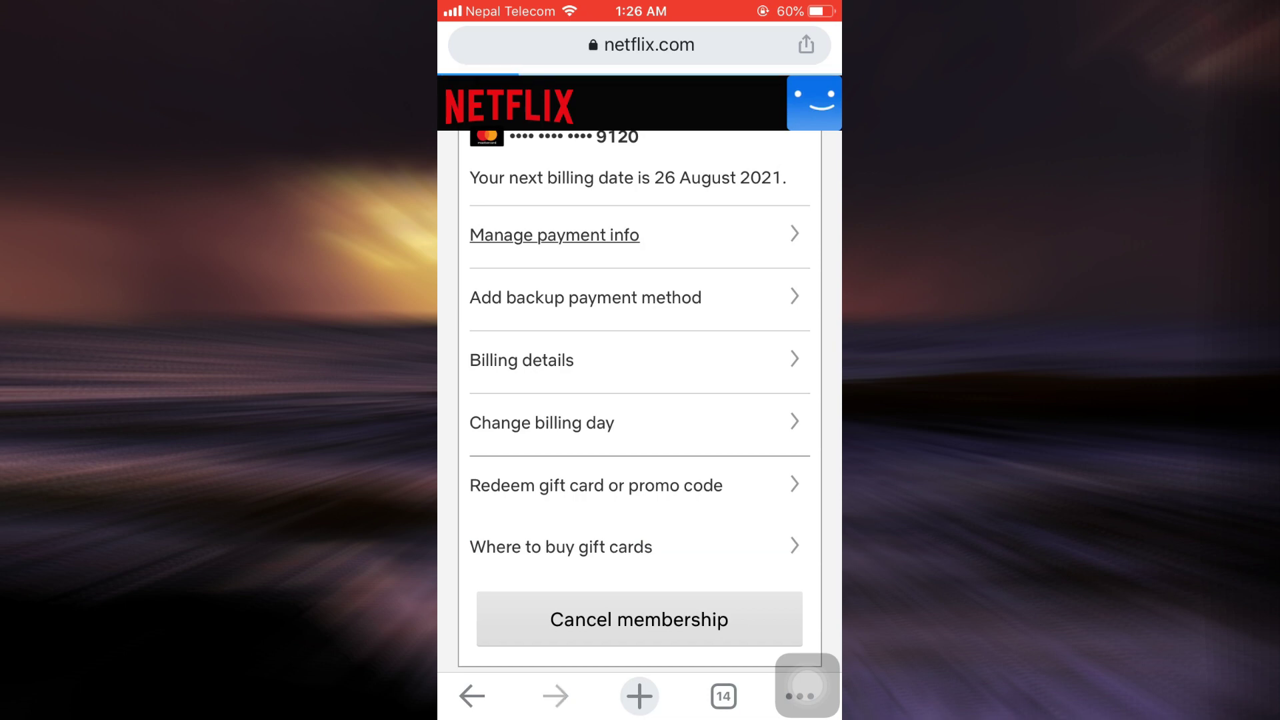
{"action": "scroll", "coordinate": [640, 401], "scroll_direction": "down", "scroll_amount": 3}
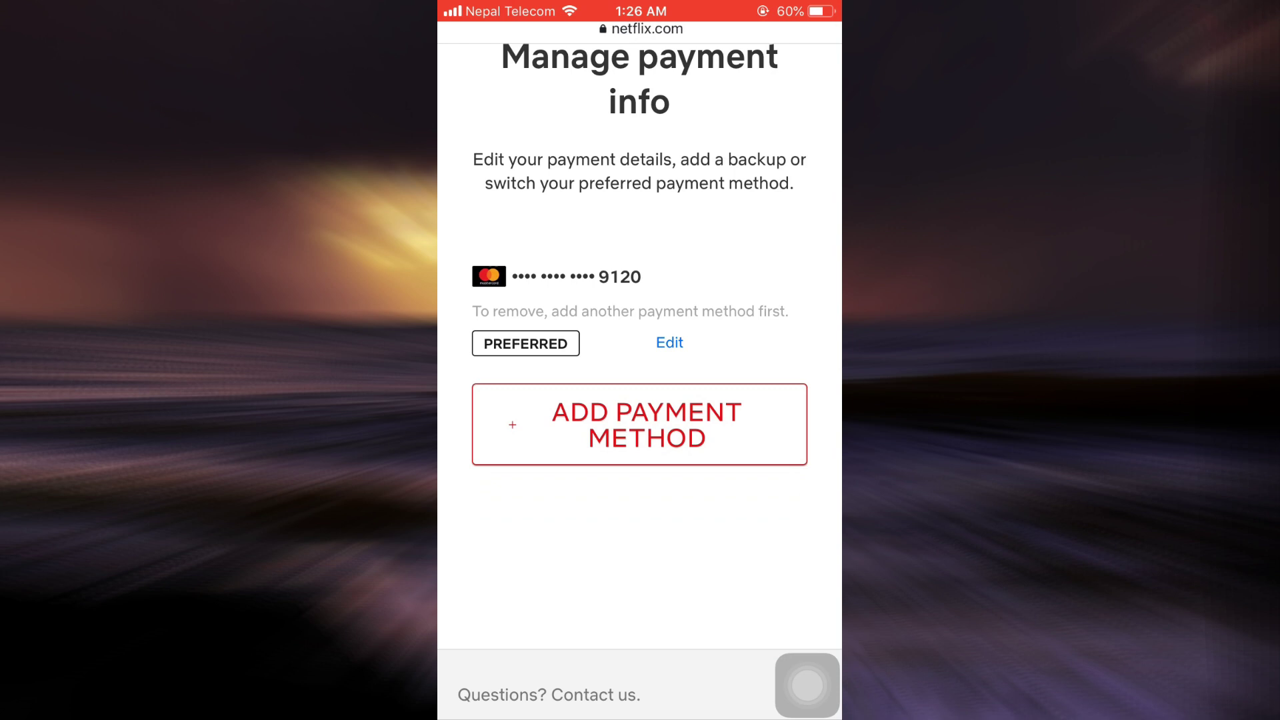
{"action": "left_click", "coordinate": [640, 425]}
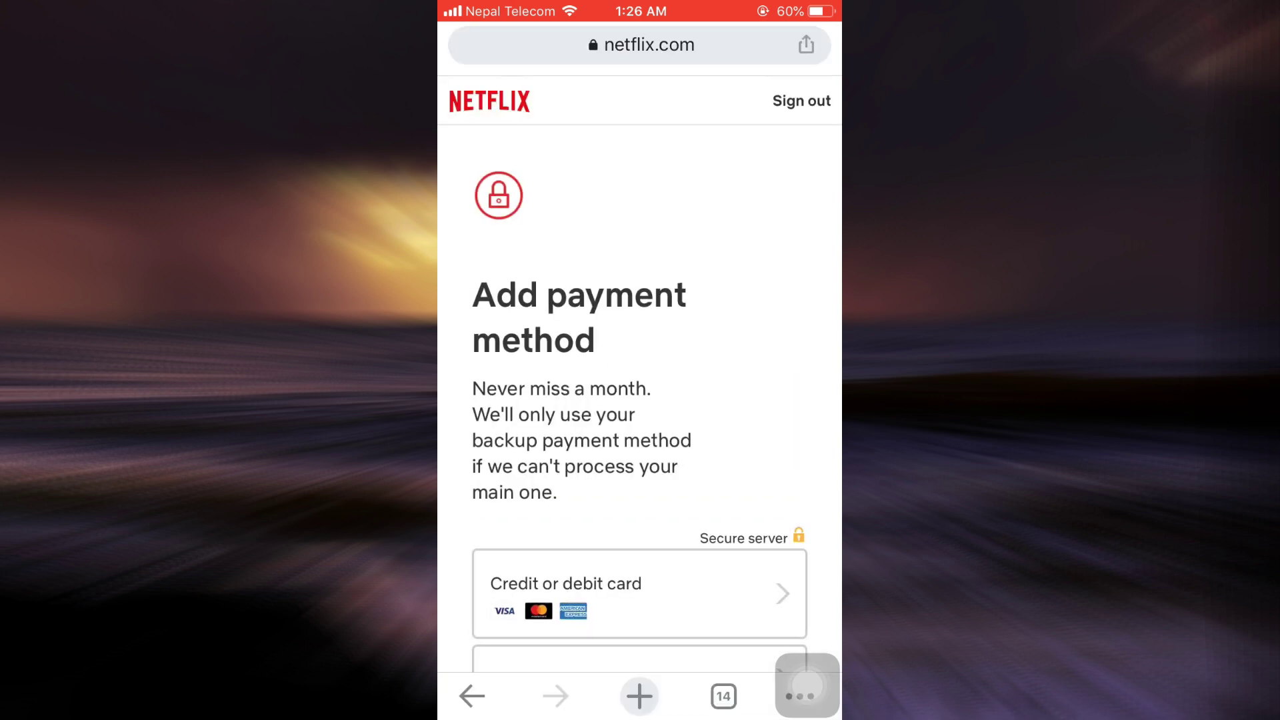